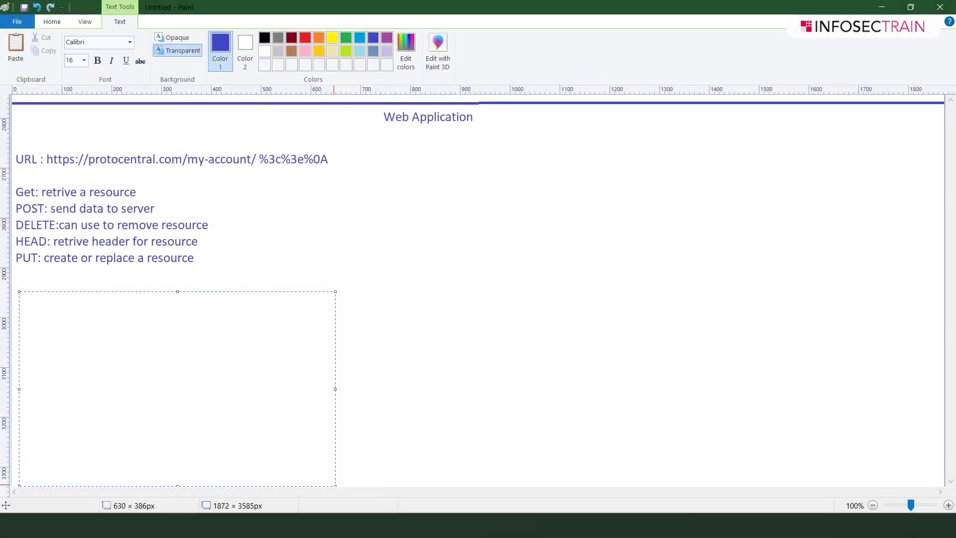
- Type the headings 'Replay Attack:' and 'Session Hijacking:' on two lines, correcting the misspelling
text(Replay Attack)
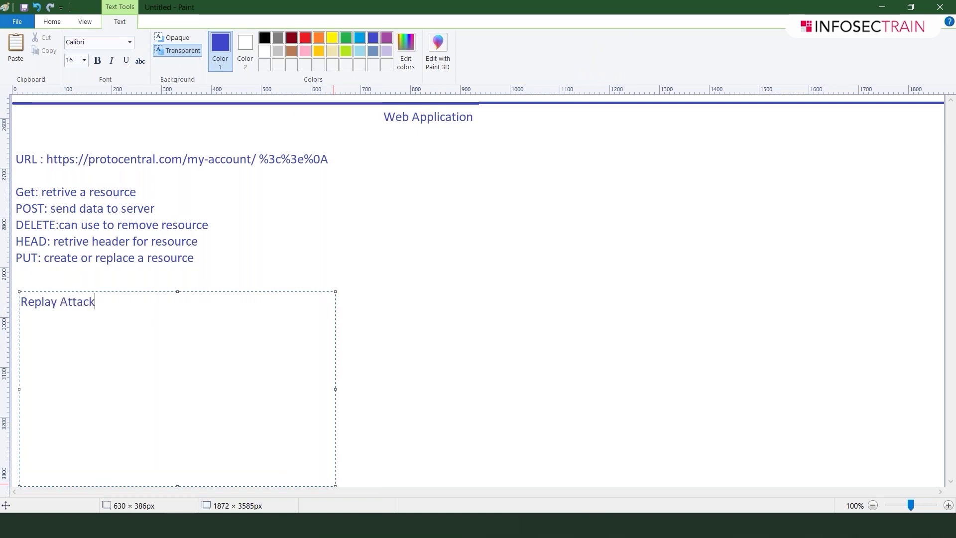
text(:)
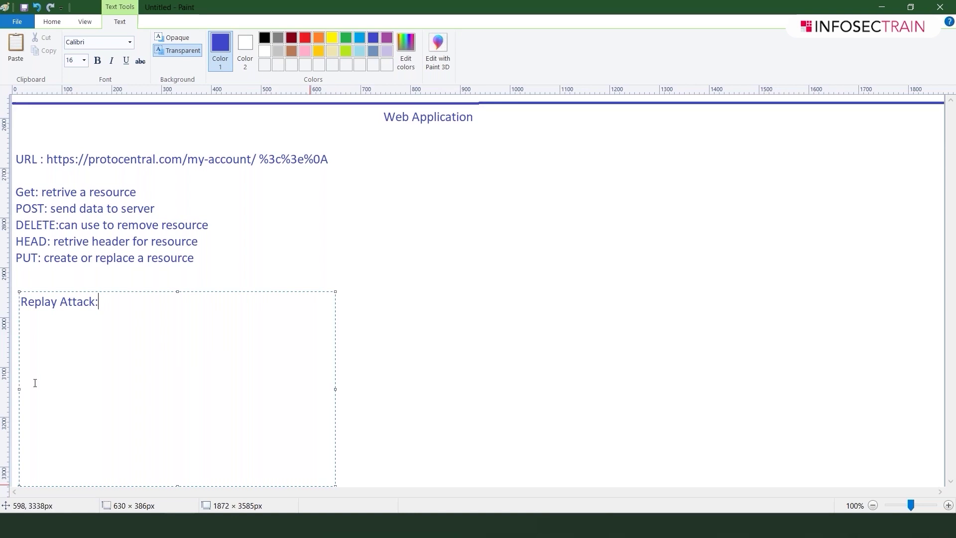
key(Return)
text(Session Hijac)
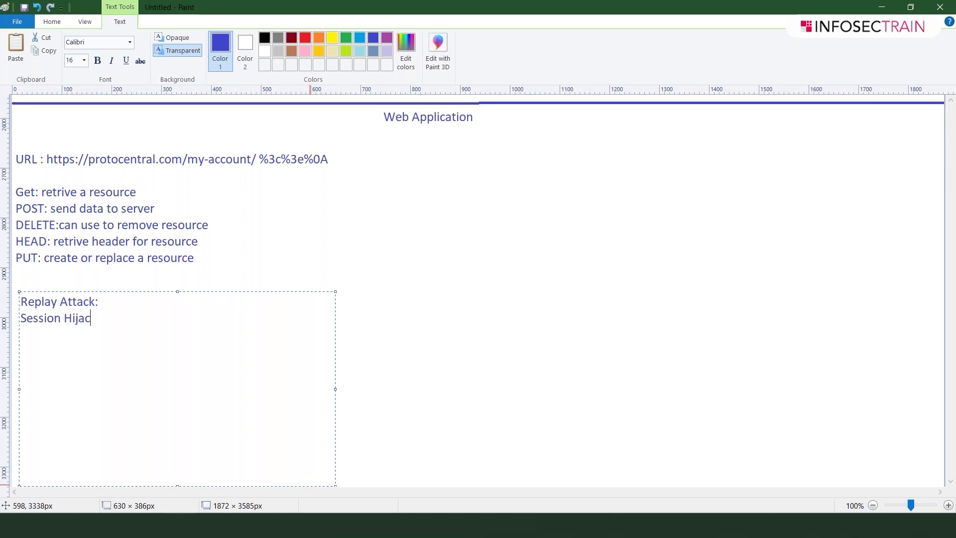
text(k)
text(king)
key(BackSpace)
key(BackSpace)
key(BackSpace)
key(BackSpace)
key(BackSpace)
text(king)
- Commit the headings and draw a small rectangle and a taller rectangle to its right
click(477, 367)
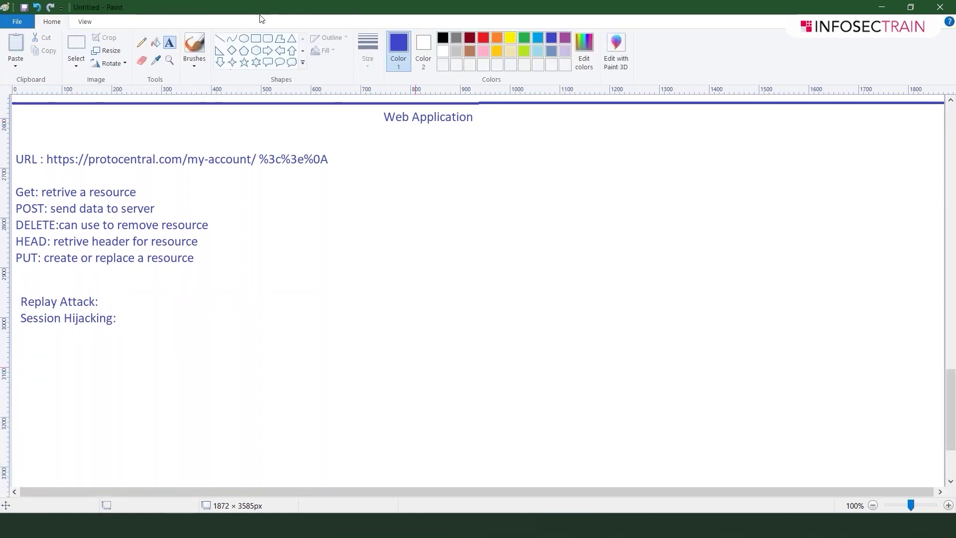
click(256, 38)
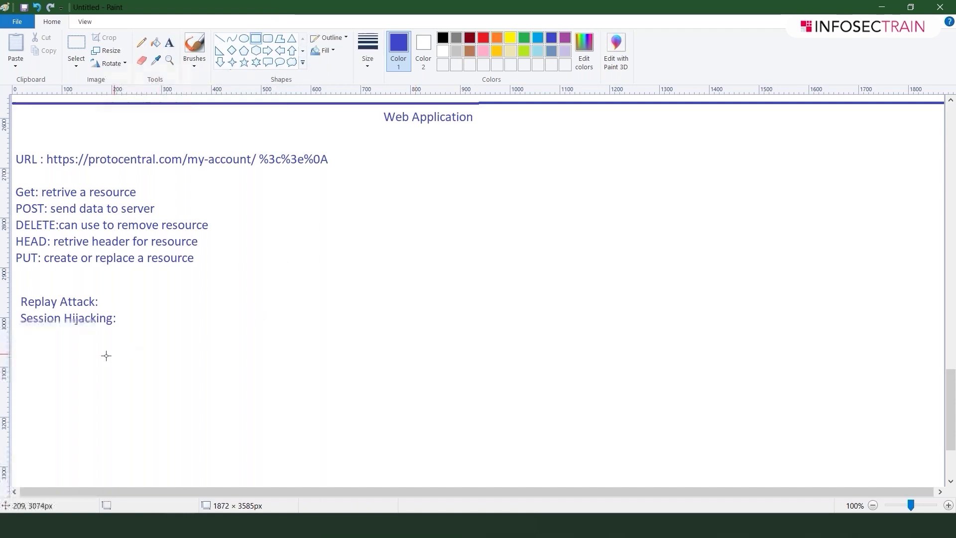
drag(31, 346, 52, 397)
drag(159, 347, 214, 450)
drag(189, 406, 202, 397)
- Handwrite 'U' in the small box and 'Server' in the tall box
click(194, 46)
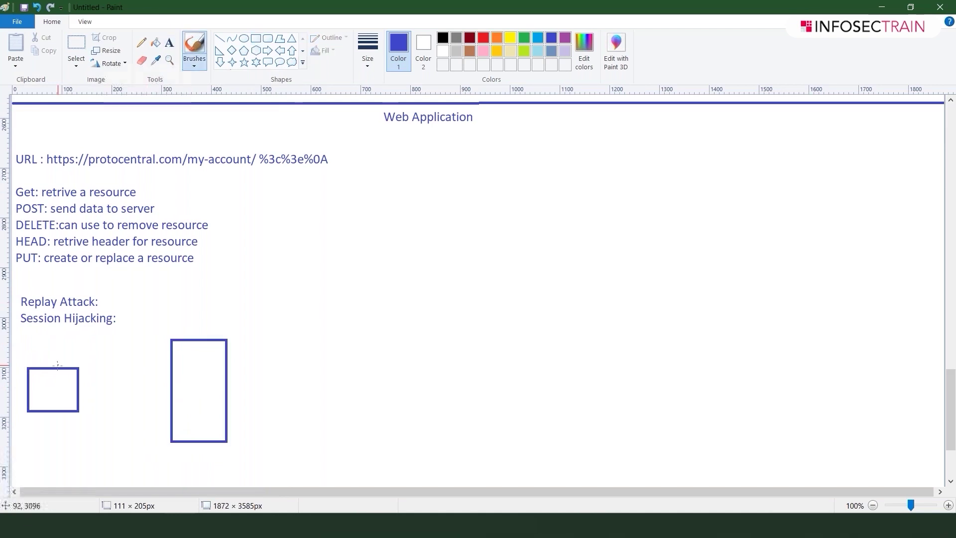
drag(41, 382, 48, 384)
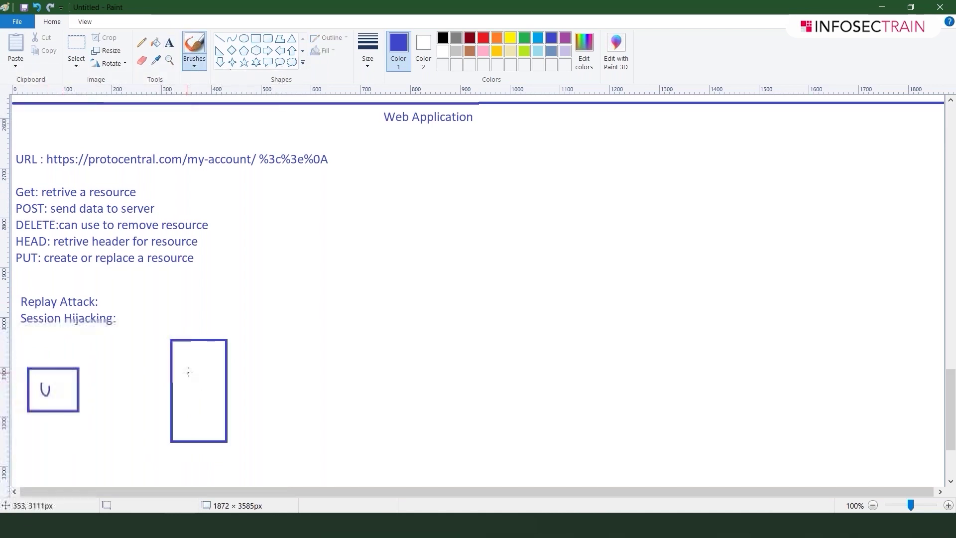
mouse_move(191, 372)
mouse_down()
mouse_move(187, 386)
mouse_move(215, 374)
mouse_up()
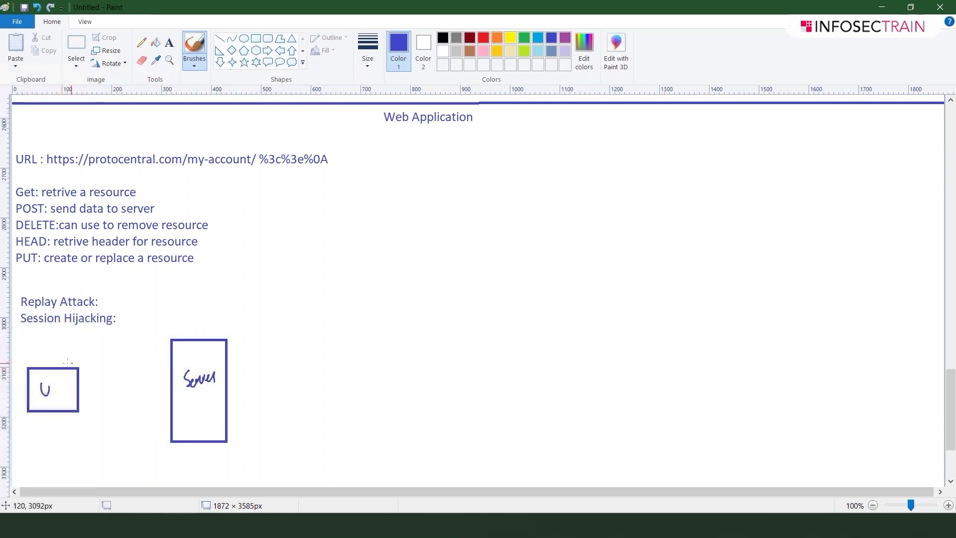
- Draw four arrows between the U and Server boxes, labelled with a symbol, User, Password and Session
mouse_move(62, 363)
mouse_down()
mouse_move(169, 347)
mouse_move(161, 356)
mouse_up()
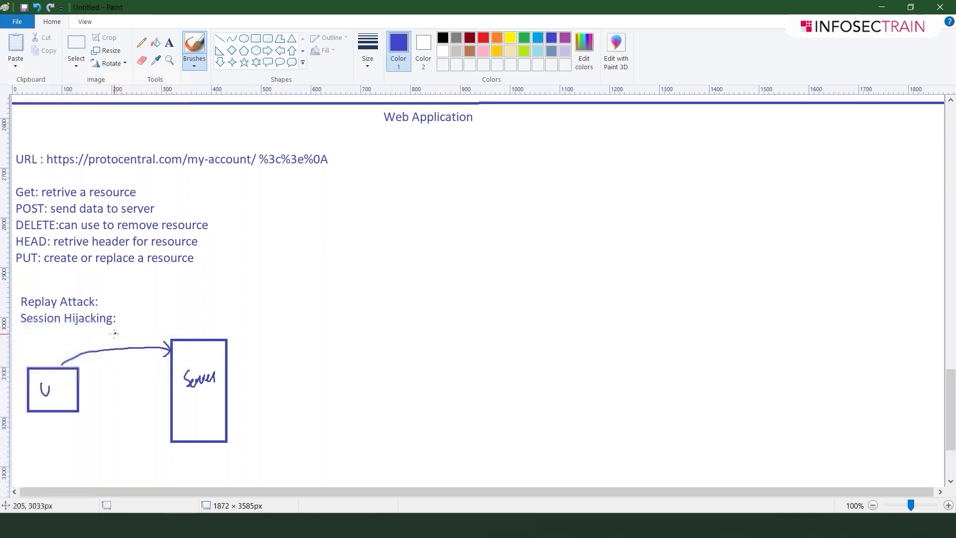
drag(116, 332, 117, 336)
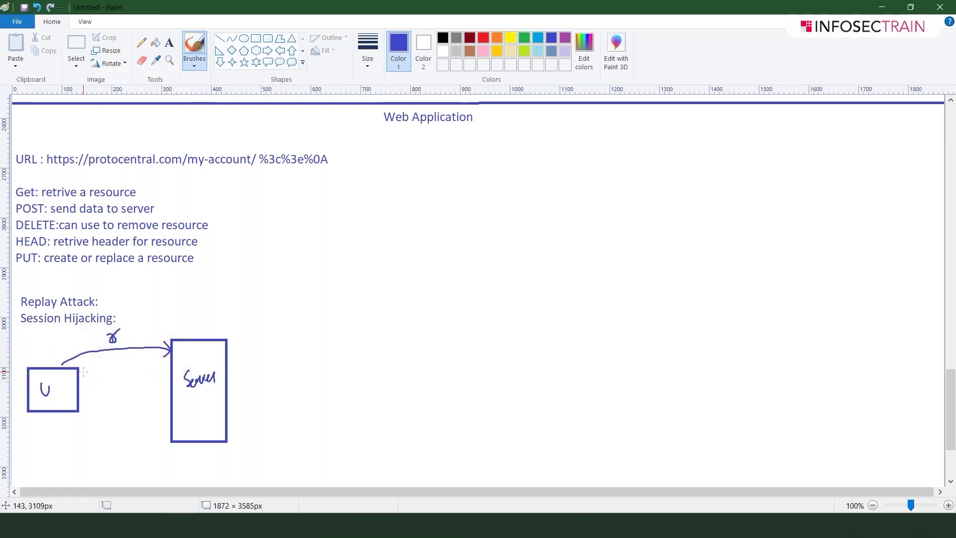
drag(79, 376, 171, 366)
mouse_move(85, 372)
mouse_down()
mouse_move(86, 383)
mouse_move(120, 365)
mouse_up()
mouse_move(81, 394)
mouse_down()
mouse_move(169, 387)
mouse_move(152, 396)
mouse_move(118, 388)
mouse_move(137, 383)
mouse_up()
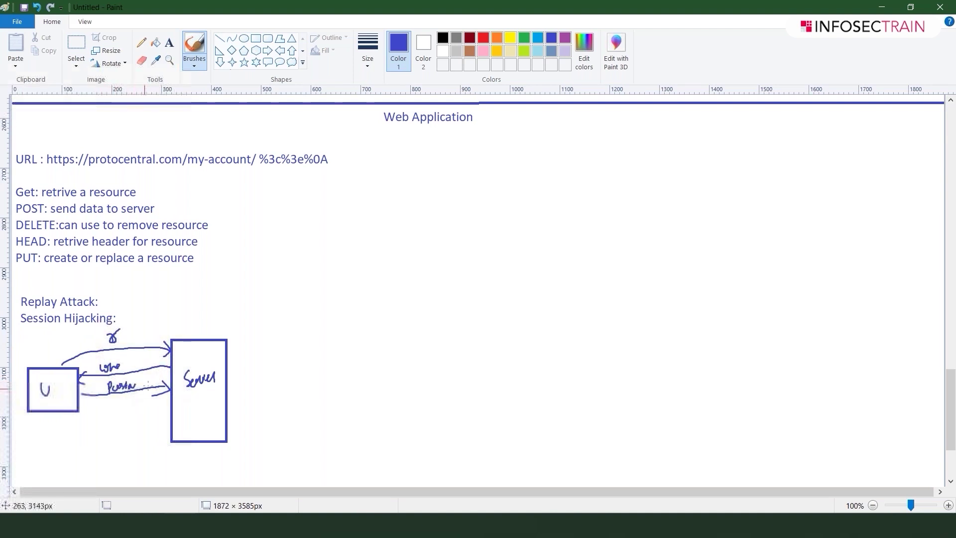
mouse_move(167, 414)
mouse_down()
mouse_move(76, 414)
mouse_move(147, 410)
mouse_up()
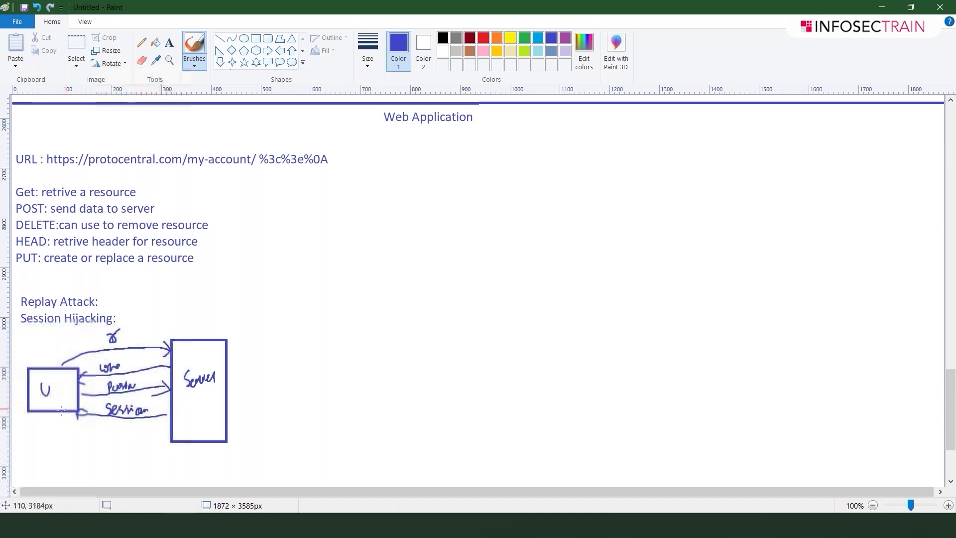
- Undo the extra bottom arrow and its 'Now' label, then arrowhead the Session line into Server
mouse_move(61, 412)
mouse_down()
mouse_move(77, 433)
mouse_move(167, 431)
mouse_move(168, 444)
mouse_up()
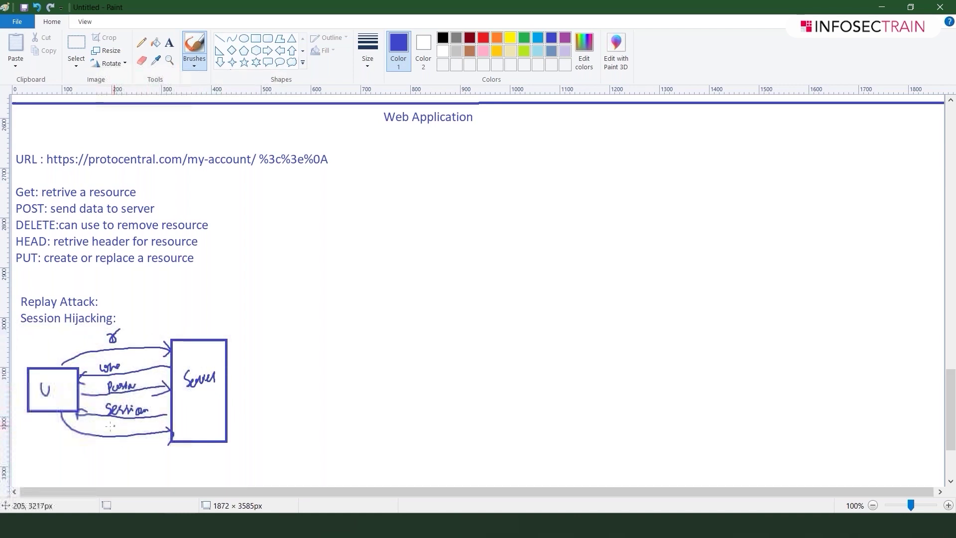
drag(105, 436, 138, 428)
mouse_move(148, 409)
mouse_down()
mouse_move(150, 421)
mouse_move(138, 422)
mouse_move(147, 434)
mouse_up()
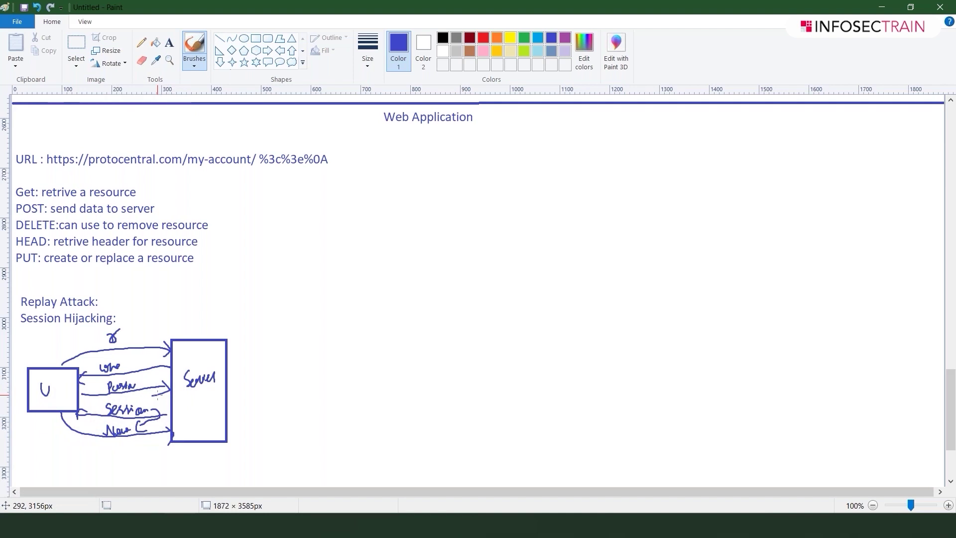
key(ctrl+z)
key(ctrl+z)
key(ctrl+z)
key(ctrl+z)
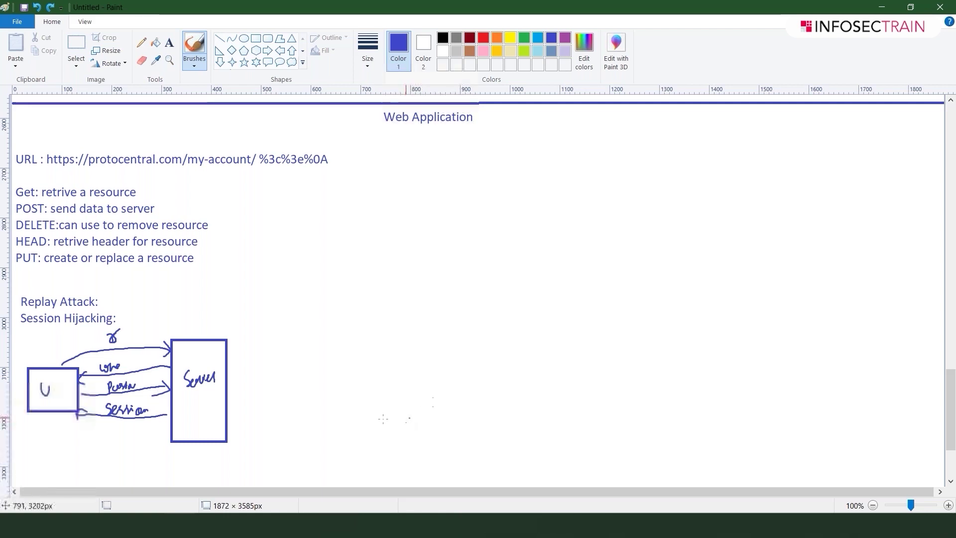
drag(169, 414, 161, 423)
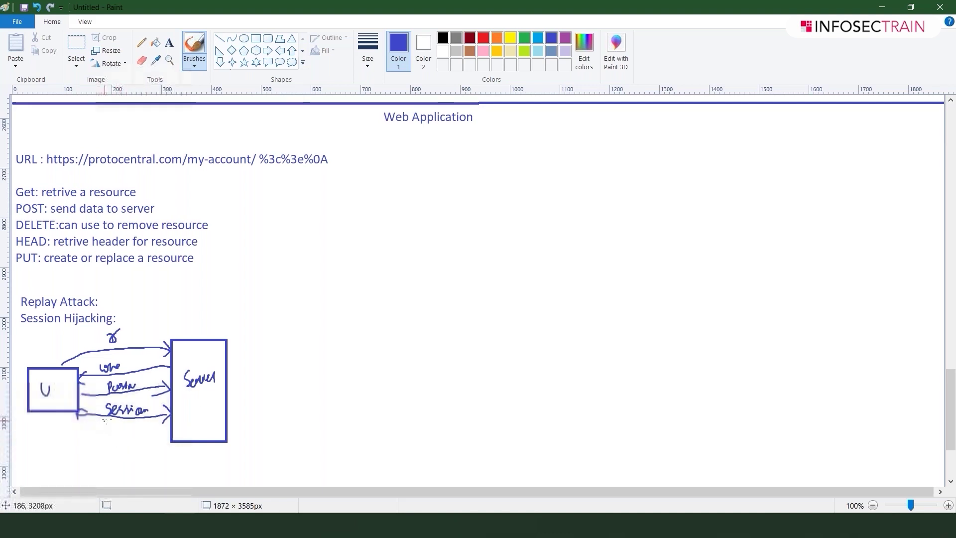
drag(73, 427, 79, 441)
drag(80, 429, 102, 435)
drag(93, 441, 103, 440)
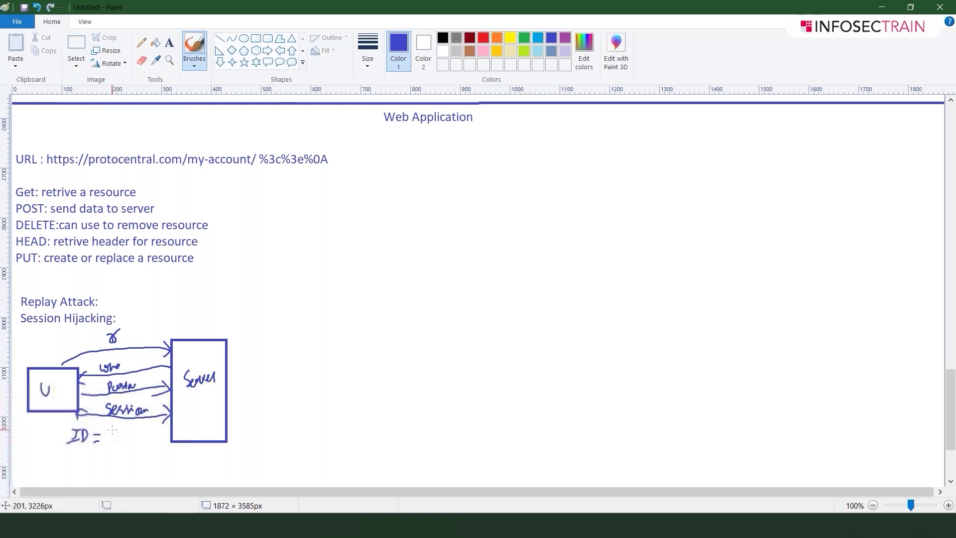
mouse_move(118, 428)
mouse_down()
mouse_move(111, 441)
mouse_move(134, 433)
mouse_move(145, 440)
mouse_move(112, 461)
mouse_move(128, 447)
mouse_move(128, 461)
mouse_move(150, 452)
mouse_up()
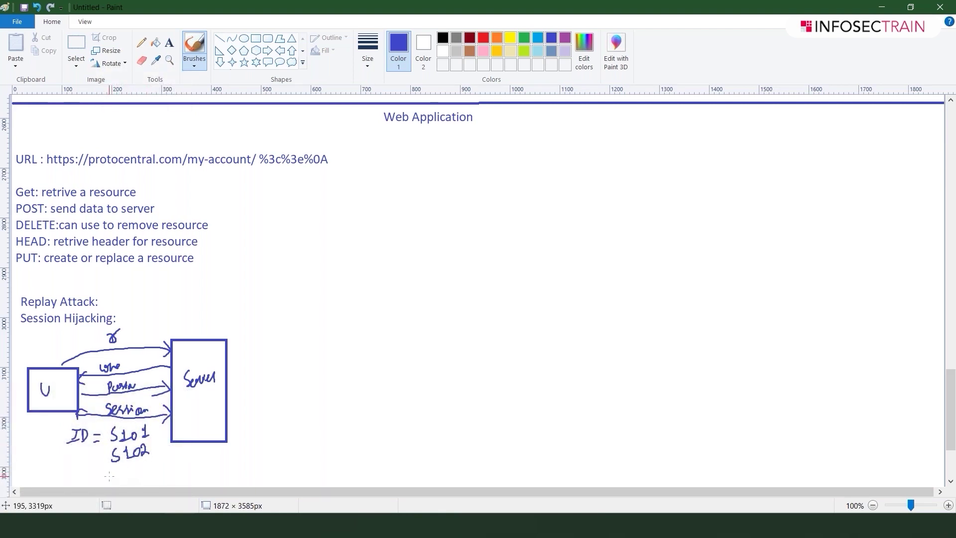
key(ctrl+z)
key(ctrl+z)
key(ctrl+z)
key(ctrl+z)
key(ctrl+z)
key(ctrl+z)
key(ctrl+z)
key(ctrl+z)
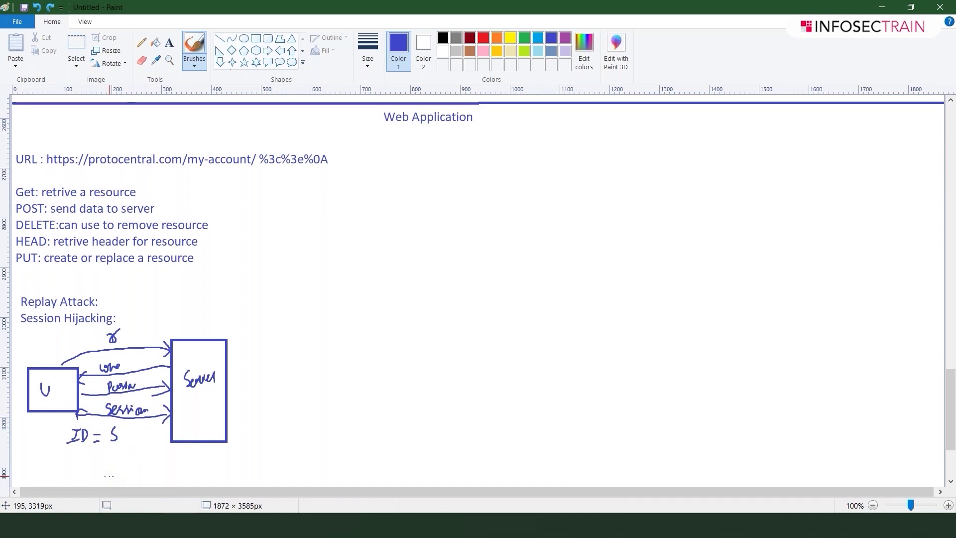
key(ctrl+z)
key(ctrl+z)
key(ctrl+z)
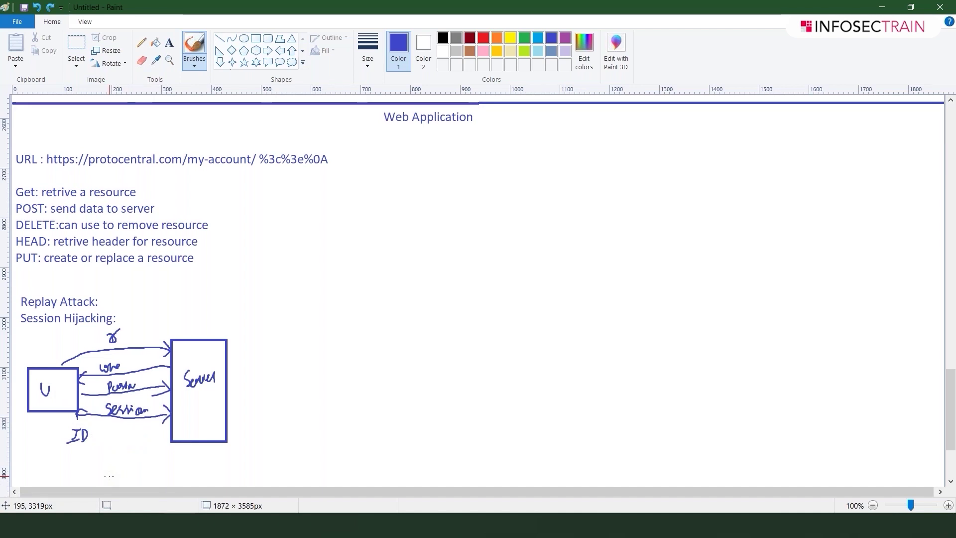
key(ctrl+z)
key(ctrl+z)
key(ctrl+z)
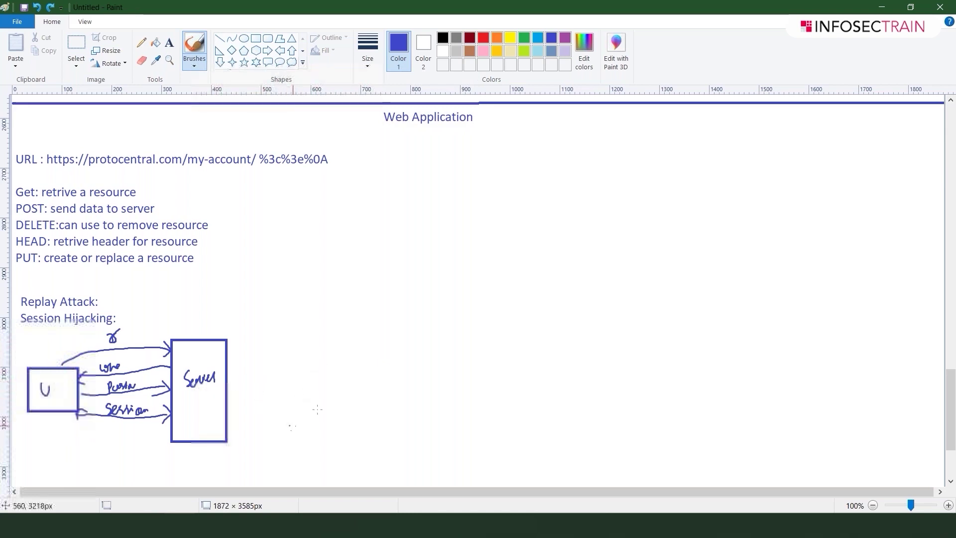
- Draw a red rounded box right of the Server box and write 'A' inside it
click(268, 39)
drag(309, 362, 354, 405)
click(482, 38)
click(194, 50)
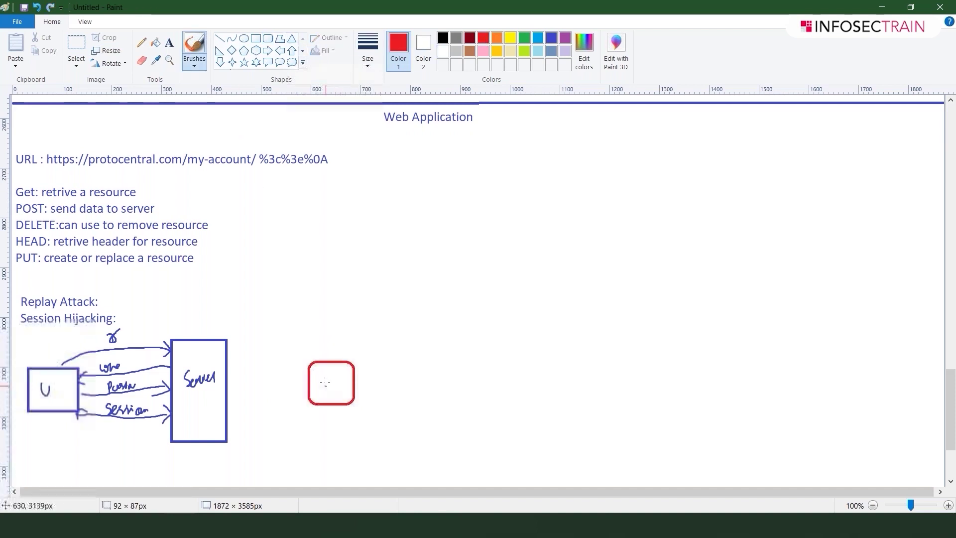
mouse_move(324, 392)
mouse_down()
mouse_move(326, 378)
mouse_move(333, 392)
mouse_up()
drag(324, 385, 333, 384)
- Draw a red arrow from the A box into Server, discarding the Guest ID and User labels
drag(231, 378, 302, 381)
mouse_move(243, 360)
mouse_down()
mouse_move(242, 383)
mouse_move(294, 354)
mouse_up()
drag(289, 354, 294, 366)
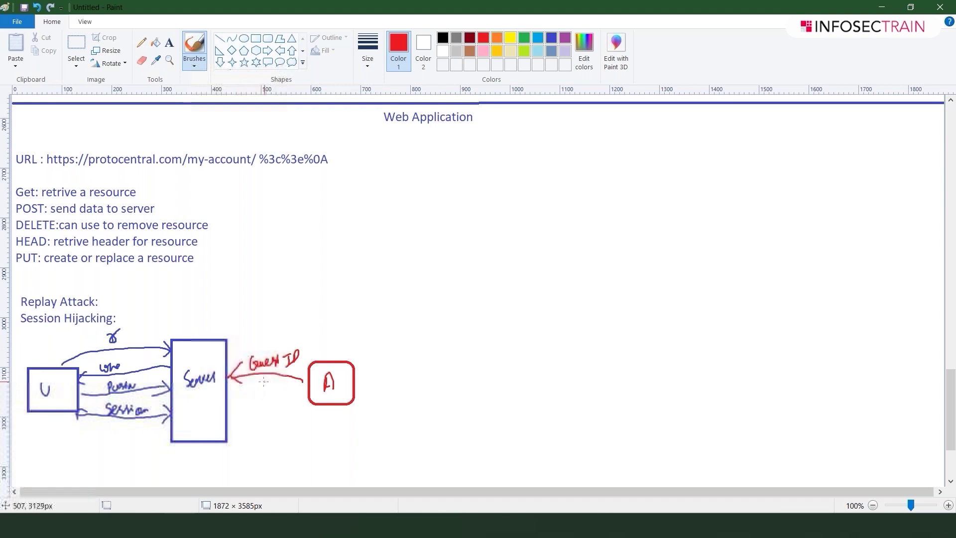
mouse_move(257, 381)
mouse_down()
mouse_move(272, 389)
mouse_move(288, 379)
mouse_move(293, 390)
mouse_up()
drag(285, 386, 292, 382)
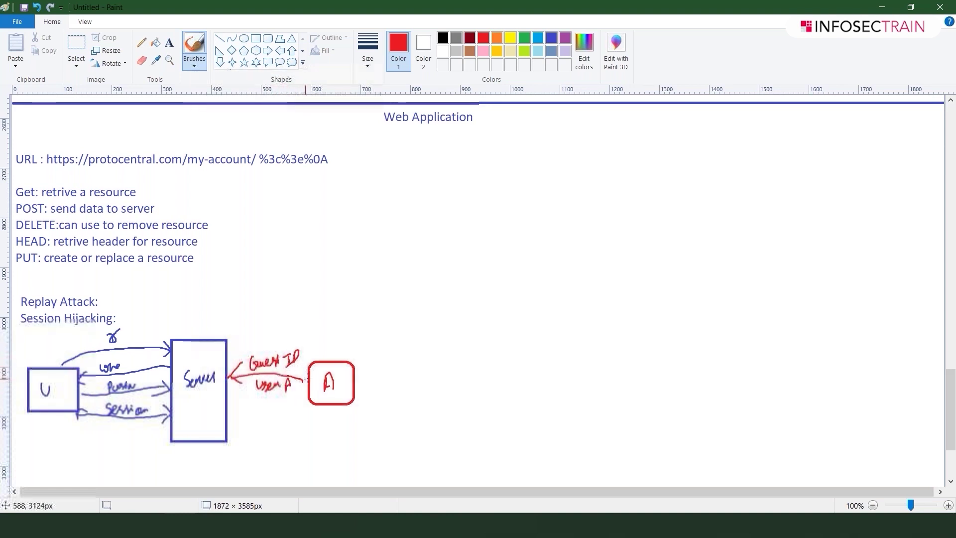
key(ctrl+z)
key(ctrl+z)
key(ctrl+z)
key(ctrl+z)
key(ctrl+z)
key(ctrl+z)
key(ctrl+z)
key(ctrl+z)
key(ctrl+z)
key(ctrl+z)
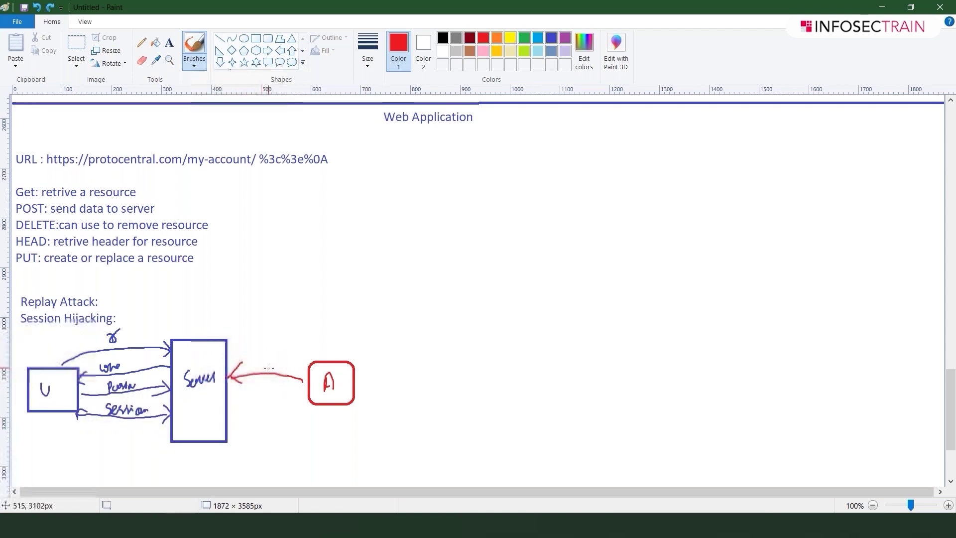
key(ctrl+y)
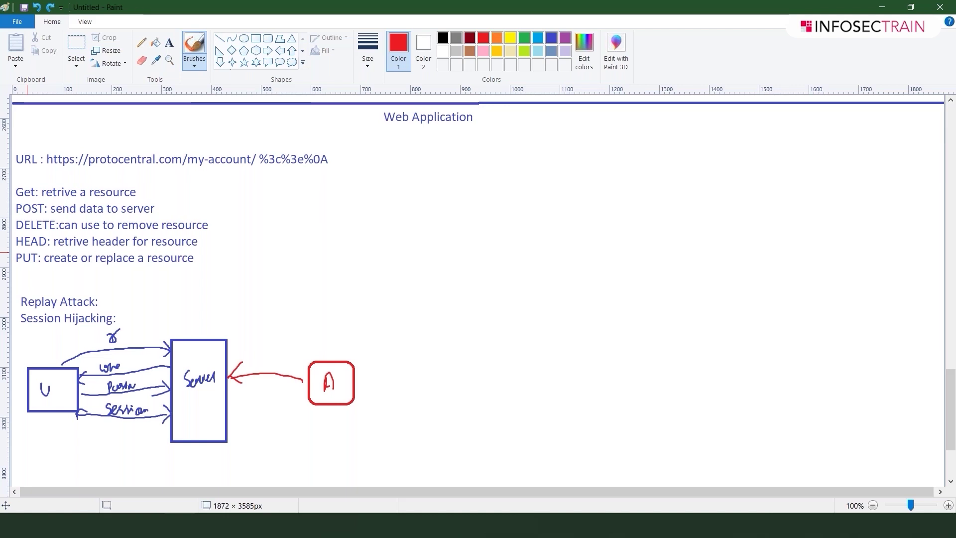
- Write 'Sniff Network' in red above Server and extend the A label toward 'Attacker'
mouse_move(206, 301)
mouse_down()
mouse_move(203, 316)
mouse_move(241, 296)
mouse_move(287, 292)
mouse_up()
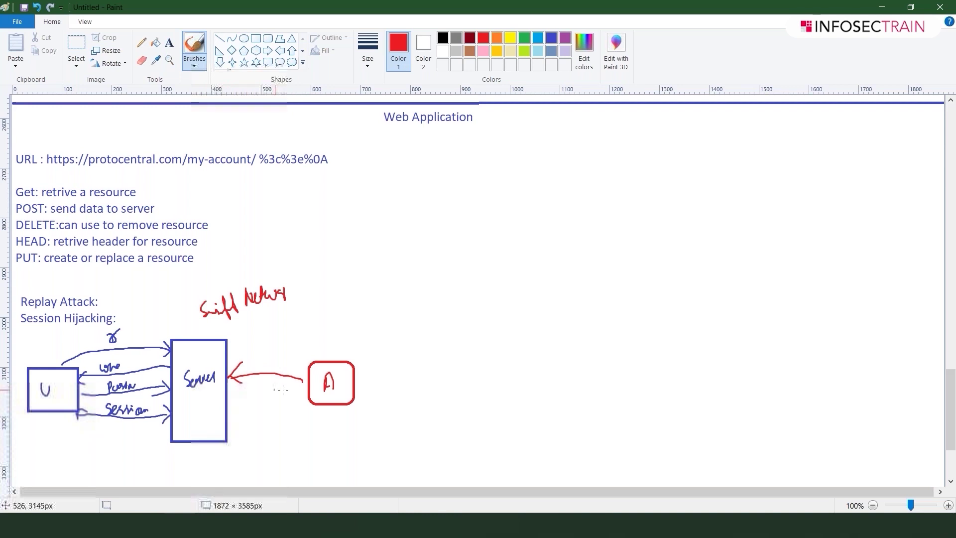
mouse_move(337, 373)
mouse_down()
mouse_move(339, 389)
mouse_move(353, 382)
mouse_up()
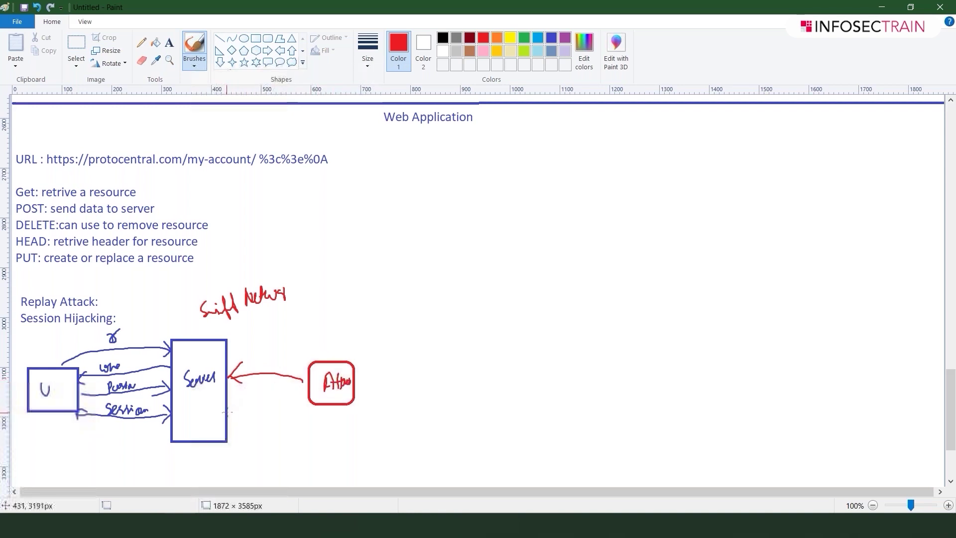